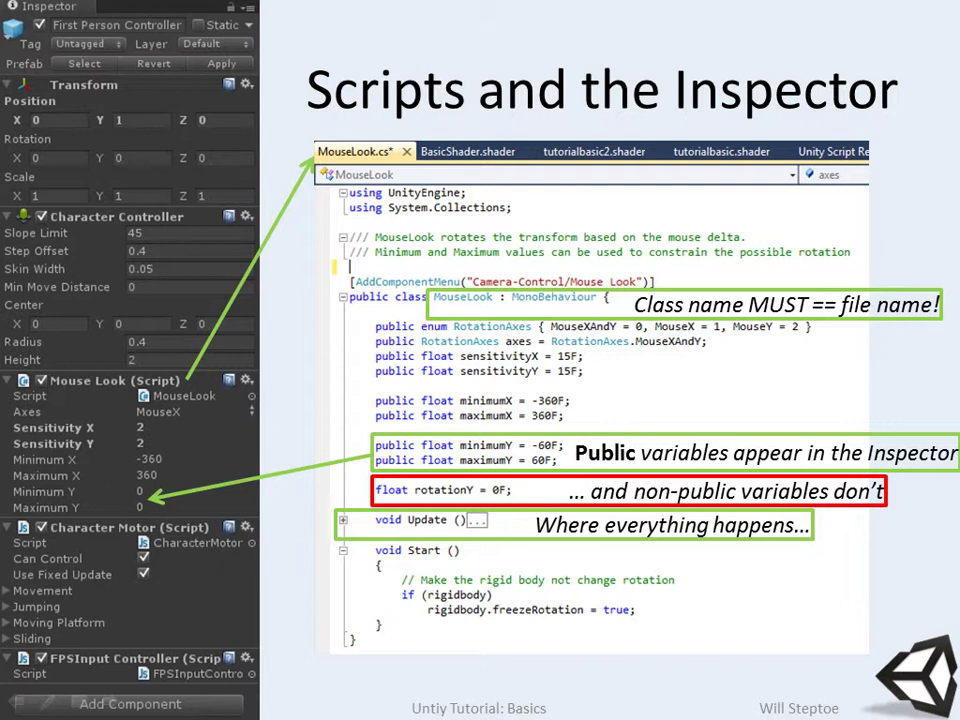
- Switch from the PowerPoint slide show to the Unity editor
{"action": "key", "text": "alt+Tab"}
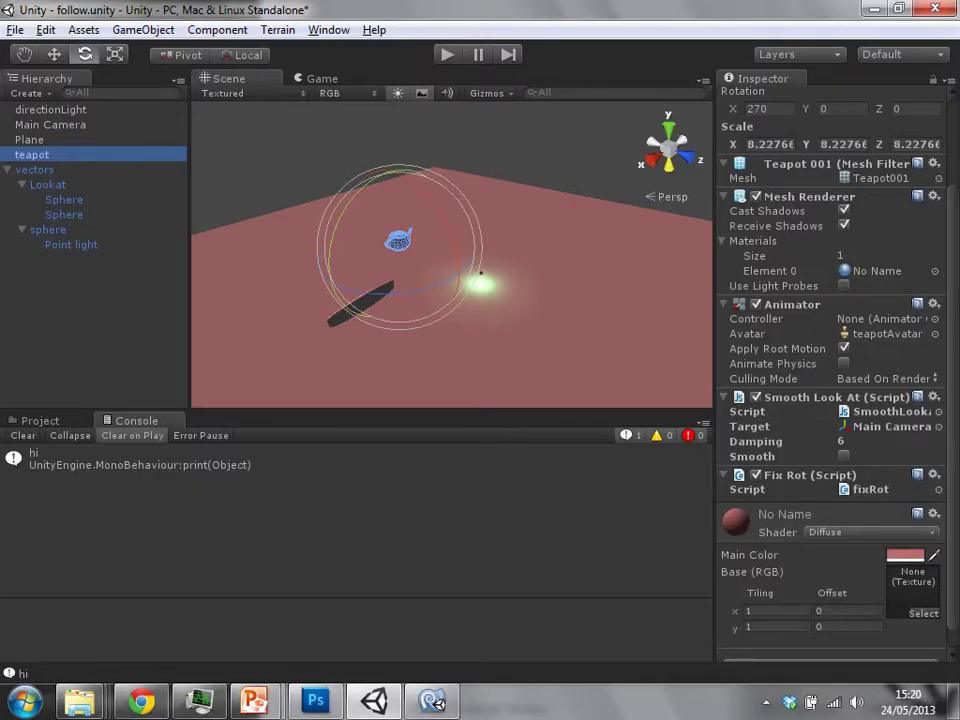
- Browse the Component menu's Camera-Control category for the teapot
{"action": "left_click", "coordinate": [217, 30]}
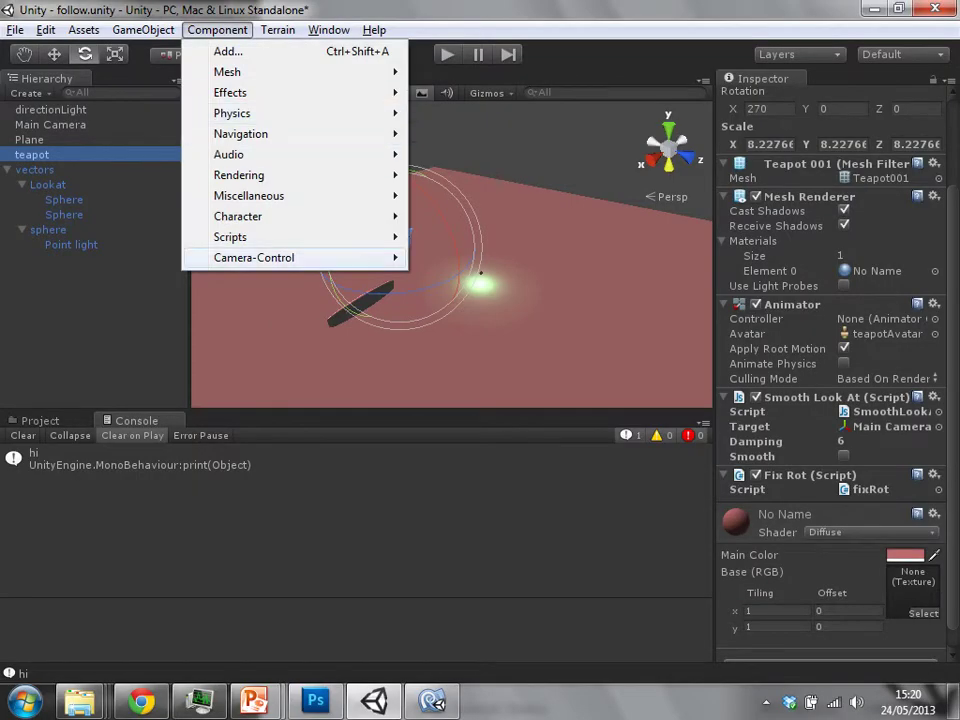
{"action": "mouse_move", "coordinate": [254, 257]}
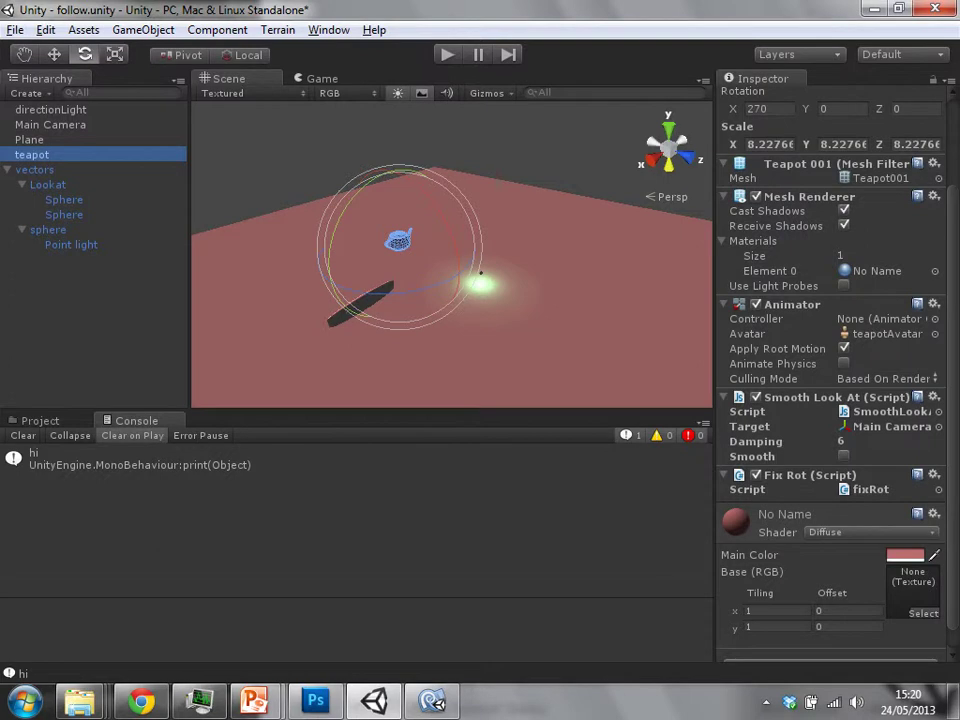
{"action": "scroll", "coordinate": [830, 380], "scroll_direction": "down", "scroll_amount": 1}
- Search Add Component for 'mouse', cancel without adding, and return to the slide show
{"action": "left_click", "coordinate": [831, 646]}
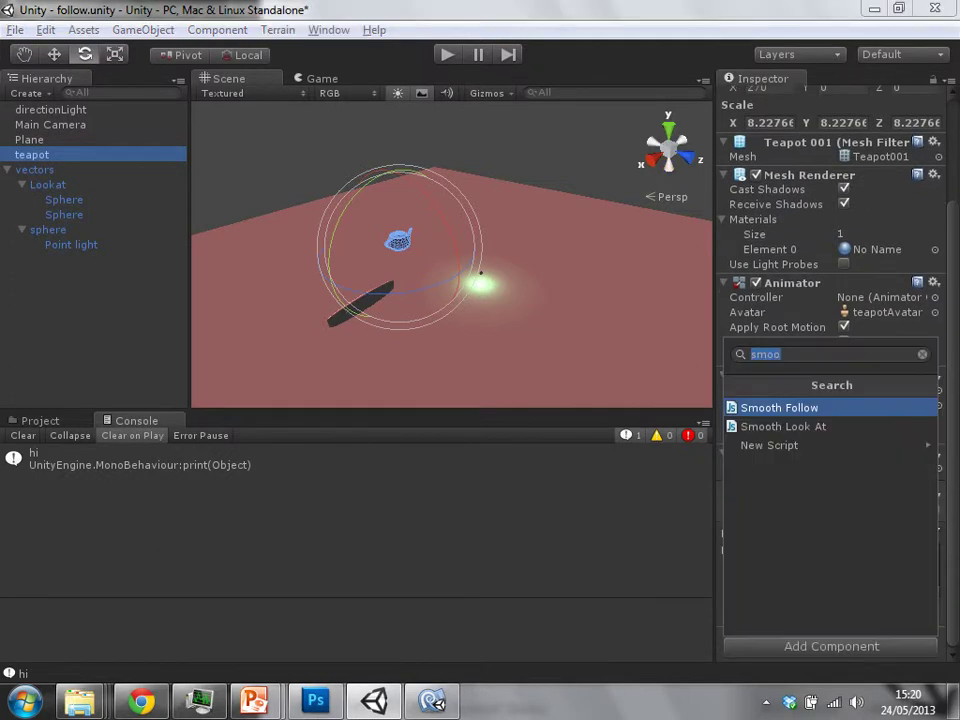
{"action": "type", "text": "mouse"}
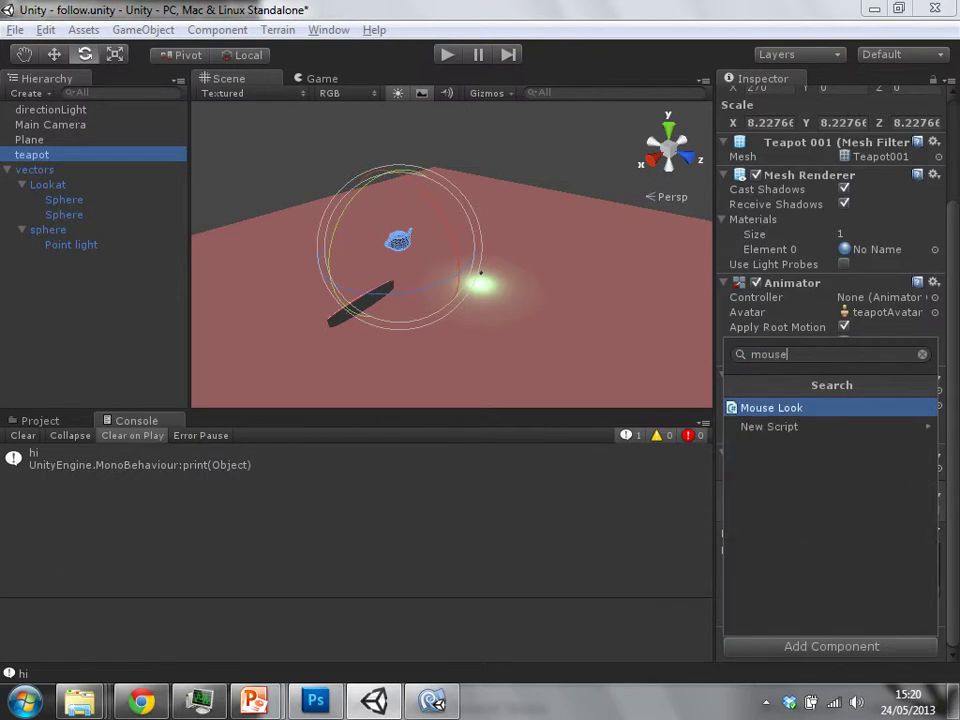
{"action": "key", "text": "BackSpace"}
{"action": "key", "text": "BackSpace"}
{"action": "key", "text": "BackSpace"}
{"action": "key", "text": "BackSpace"}
{"action": "key", "text": "BackSpace"}
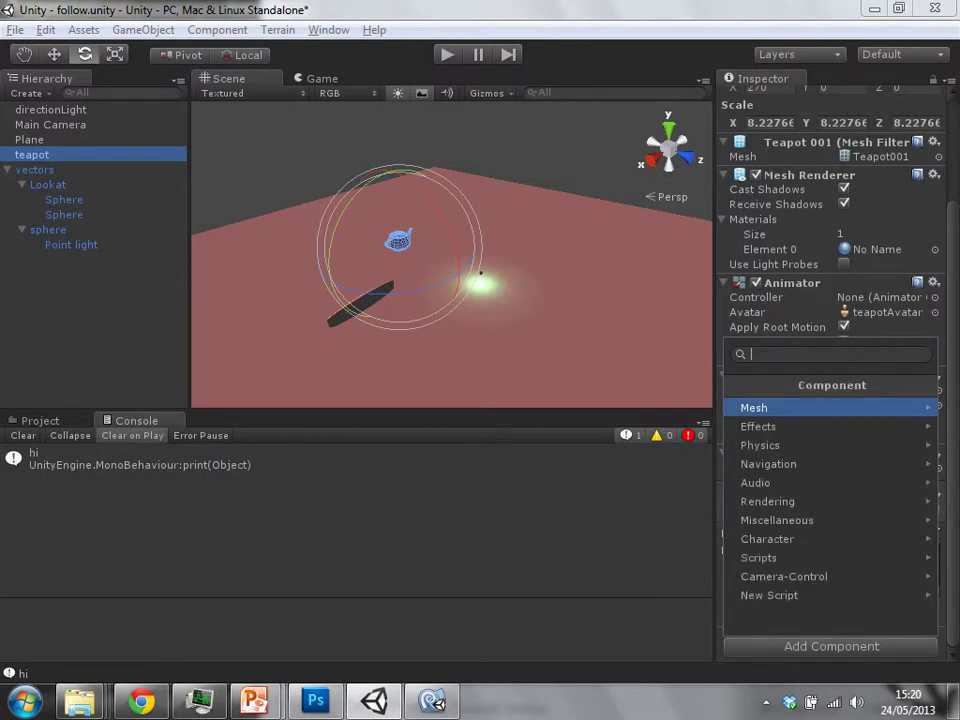
{"action": "key", "text": "Escape"}
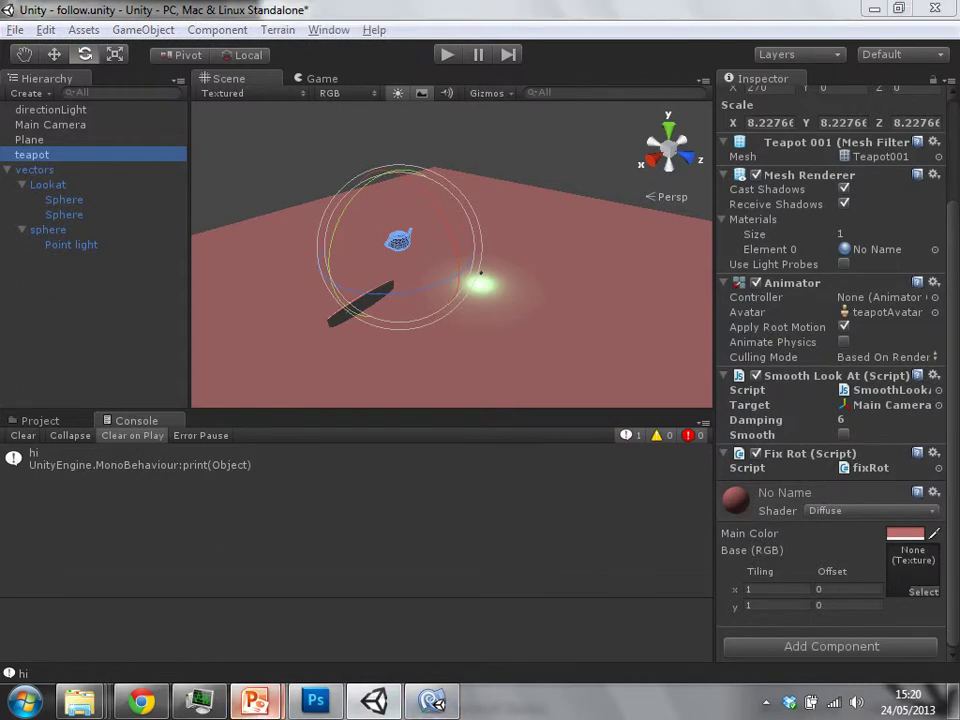
{"action": "mouse_move", "coordinate": [254, 700]}
{"action": "left_click", "coordinate": [381, 640]}
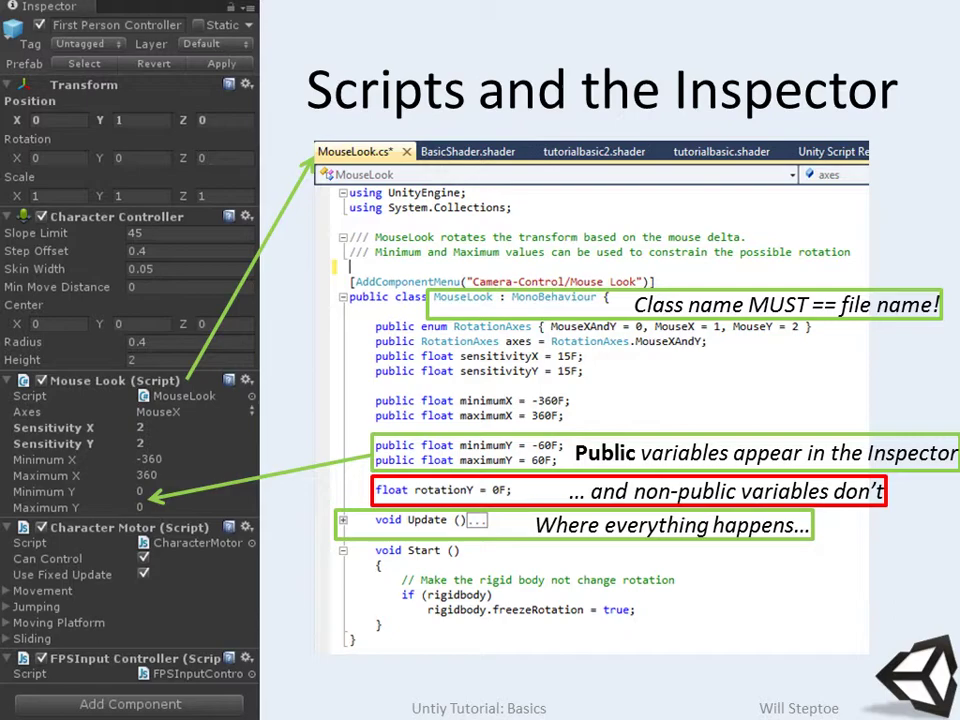
{"action": "key", "text": "alt+Tab"}
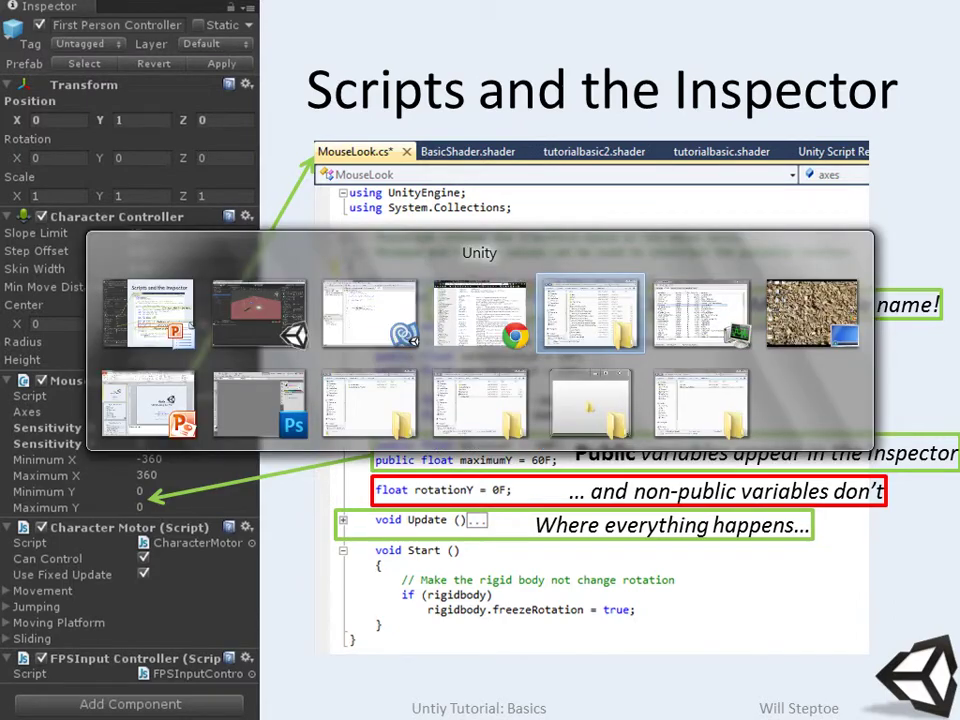
{"action": "key", "text": "Left"}
{"action": "key", "text": "Left"}
{"action": "key", "text": "Down"}
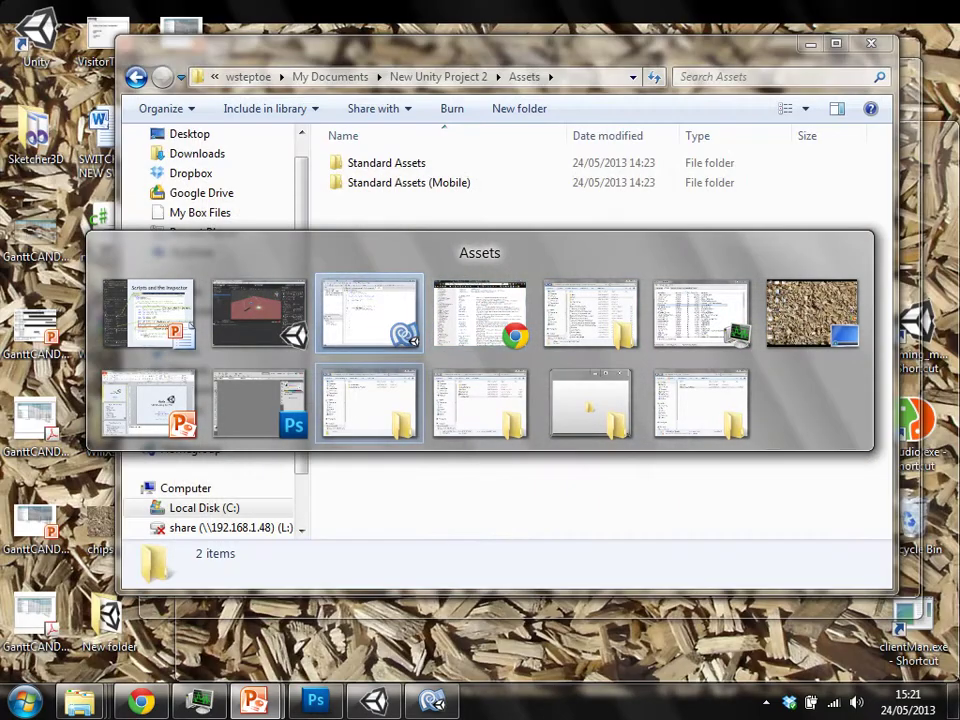
{"action": "left_click", "coordinate": [259, 312]}
{"action": "left_click", "coordinate": [217, 30]}
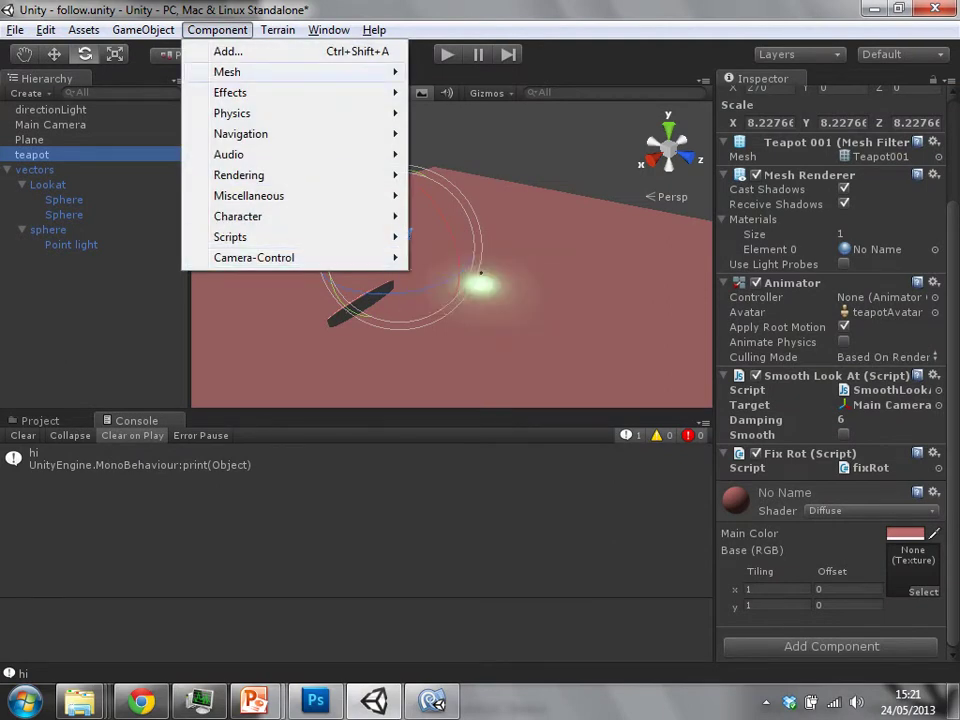
{"action": "left_click", "coordinate": [329, 30]}
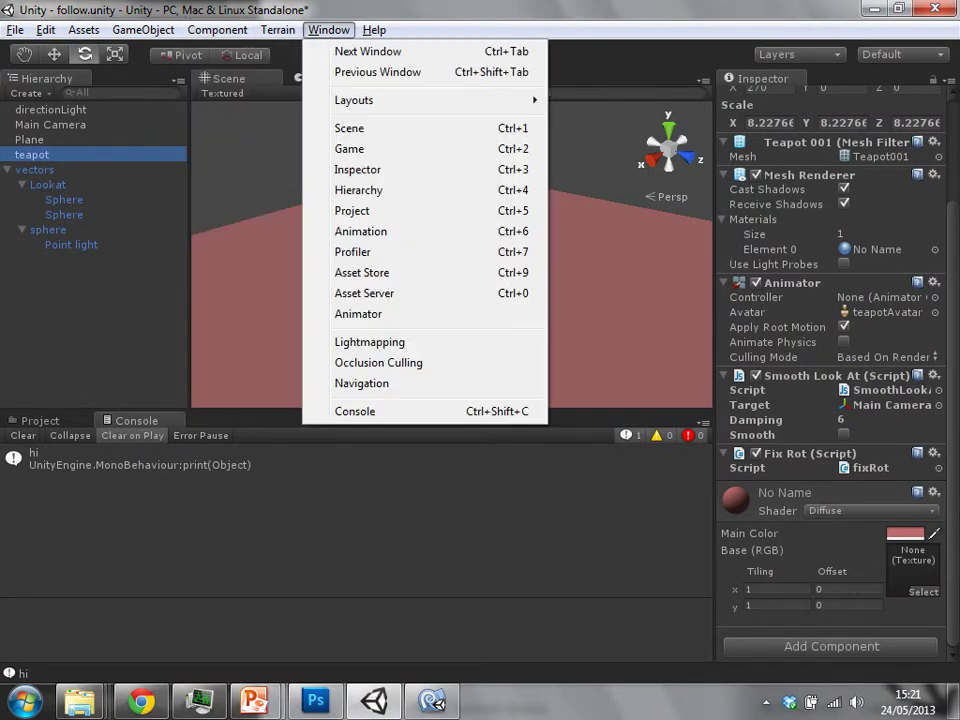
{"action": "key", "text": "Escape"}
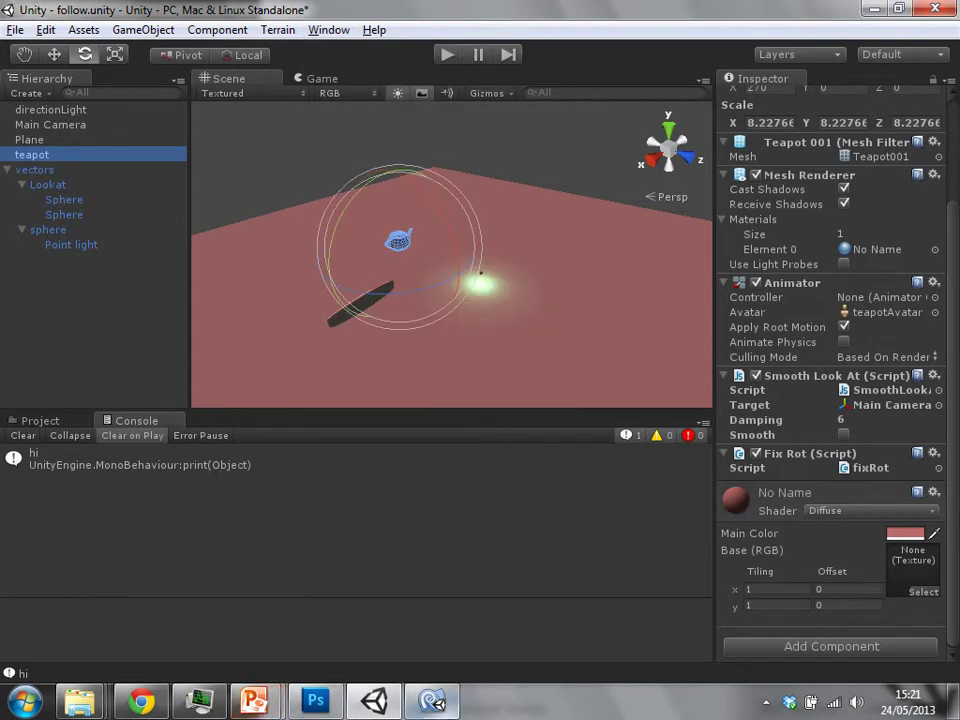
{"action": "mouse_move", "coordinate": [254, 700]}
{"action": "left_click", "coordinate": [343, 628]}
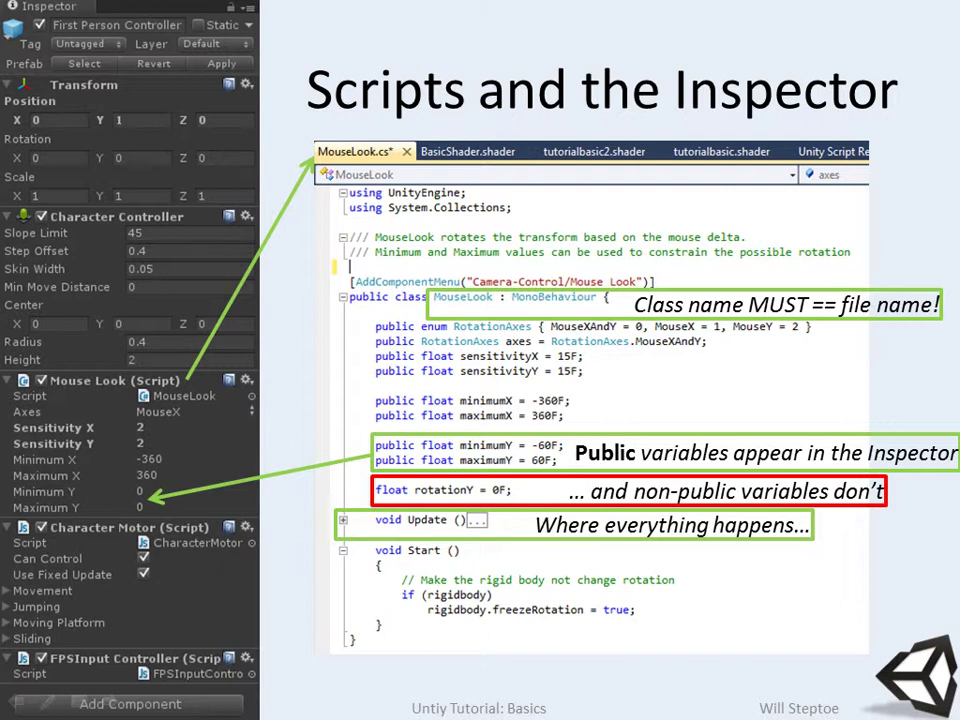
- Advance the slide show to the Materials and Shaders slide
{"action": "key", "text": "Right"}
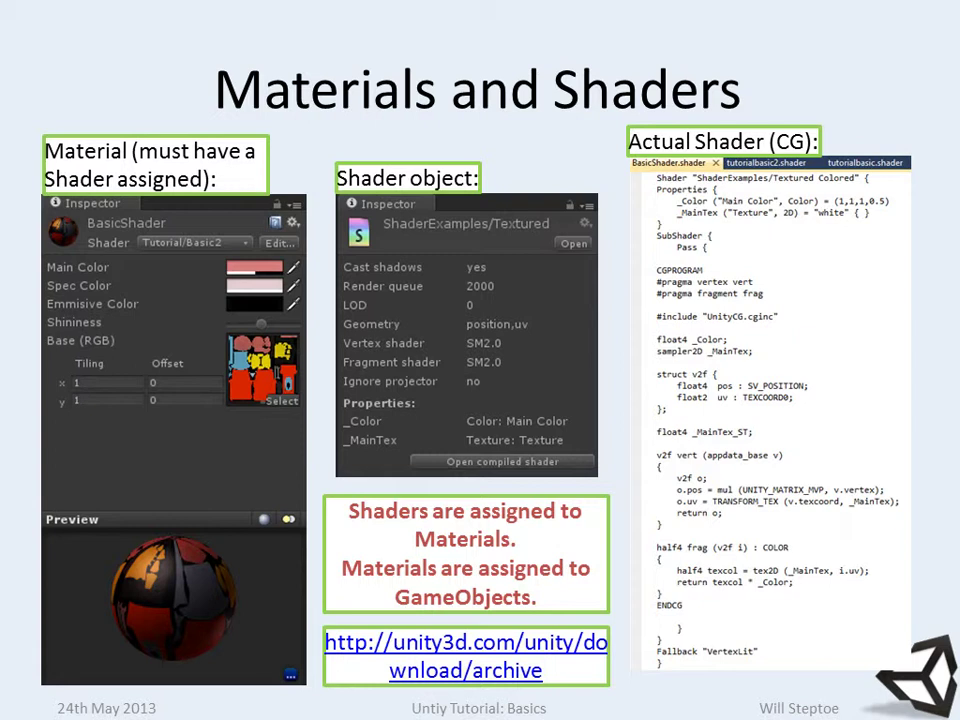
- Switch from the Materials and Shaders slide back to the Unity editor
{"action": "key", "text": "alt+Tab"}
{"action": "key", "text": "alt+Tab"}
{"action": "key", "text": "alt+Tab"}
{"action": "key", "text": "alt+Tab"}
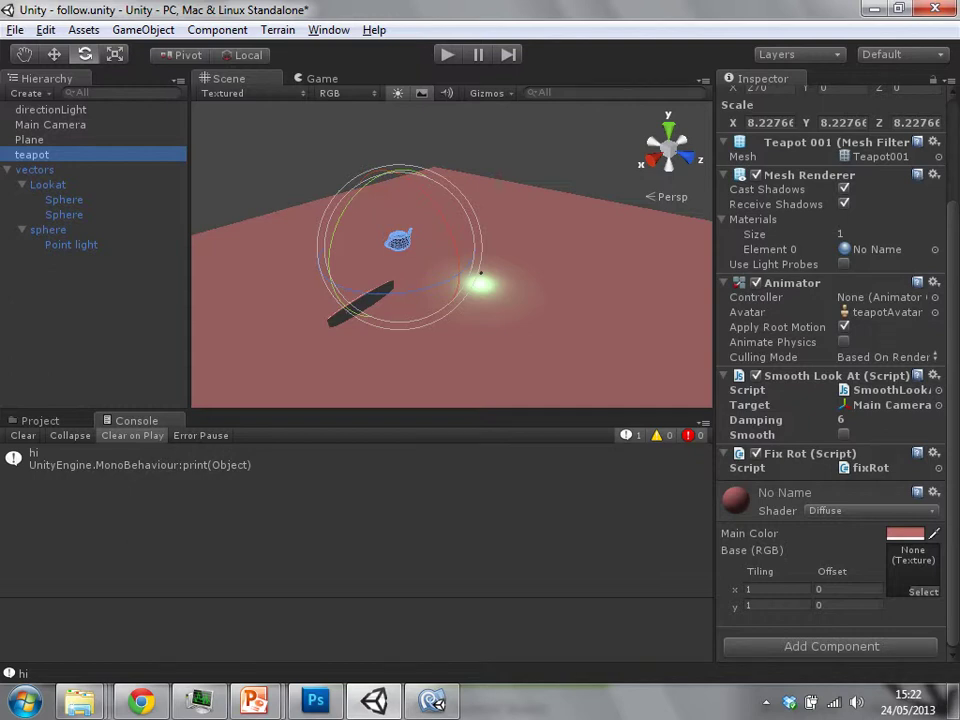
- Open fixRot.cs and declare 'public Vector3 myRot;' under the class line
{"action": "double_click", "coordinate": [870, 467]}
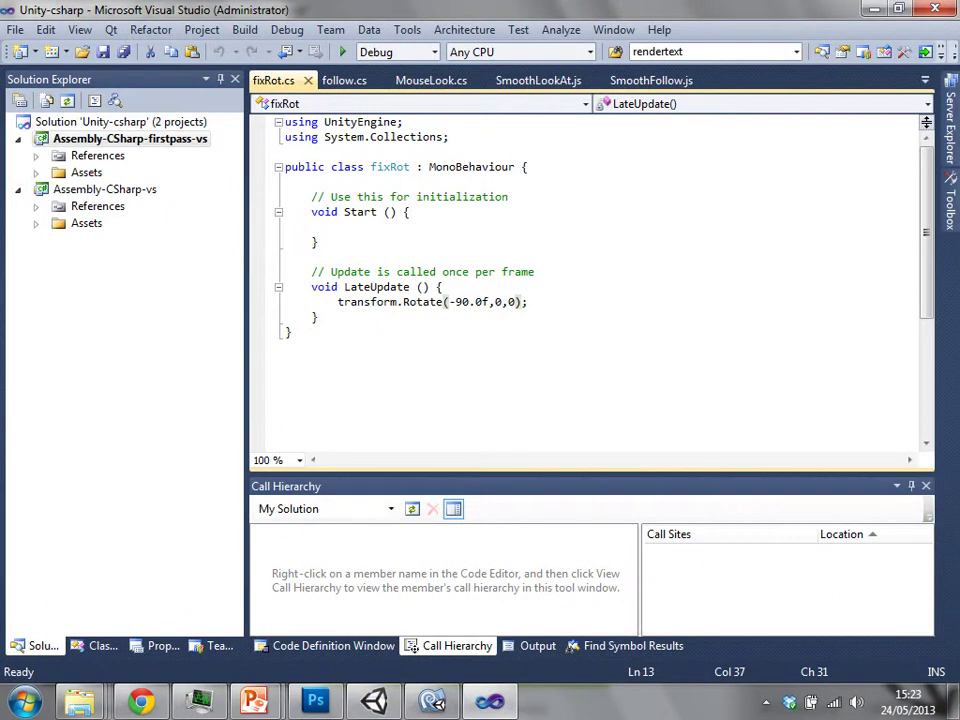
{"action": "key", "text": "Left"}
{"action": "key", "text": "Left"}
{"action": "key", "text": "Left"}
{"action": "key", "text": "Left"}
{"action": "key", "text": "Left"}
{"action": "key", "text": "Left"}
{"action": "key", "text": "Left"}
{"action": "key", "text": "Left"}
{"action": "key", "text": "Left"}
{"action": "key", "text": "Left"}
{"action": "key", "text": "Left"}
{"action": "key", "text": "Up"}
{"action": "key", "text": "Up"}
{"action": "key", "text": "Up"}
{"action": "key", "text": "Up"}
{"action": "key", "text": "Up"}
{"action": "key", "text": "Up"}
{"action": "key", "text": "Up"}
{"action": "key", "text": "Up"}
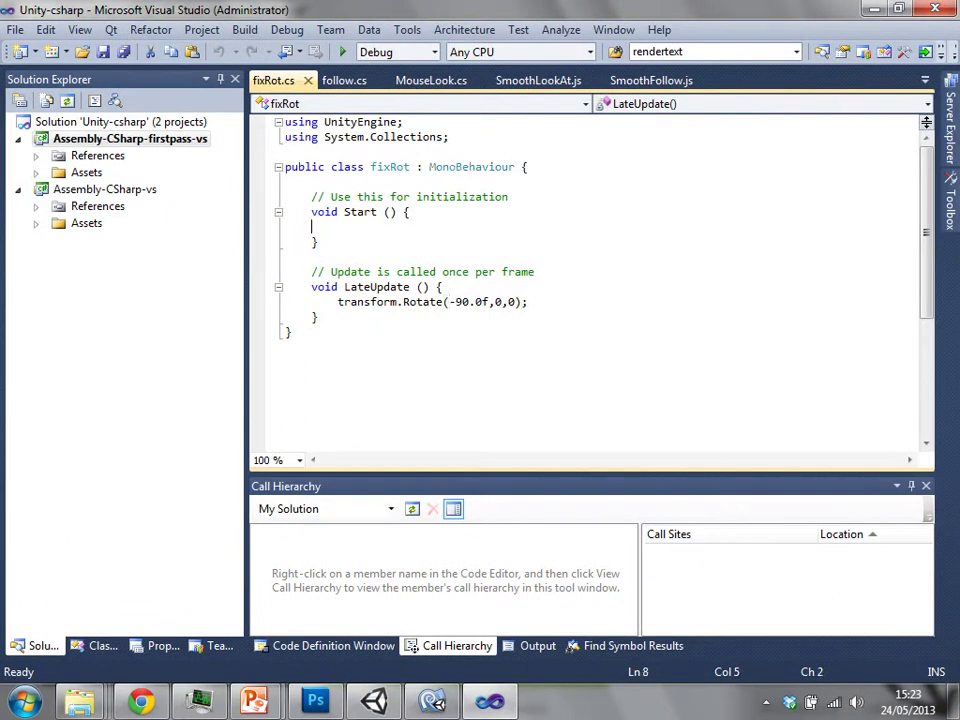
{"action": "key", "text": "Return"}
{"action": "key", "text": "Return"}
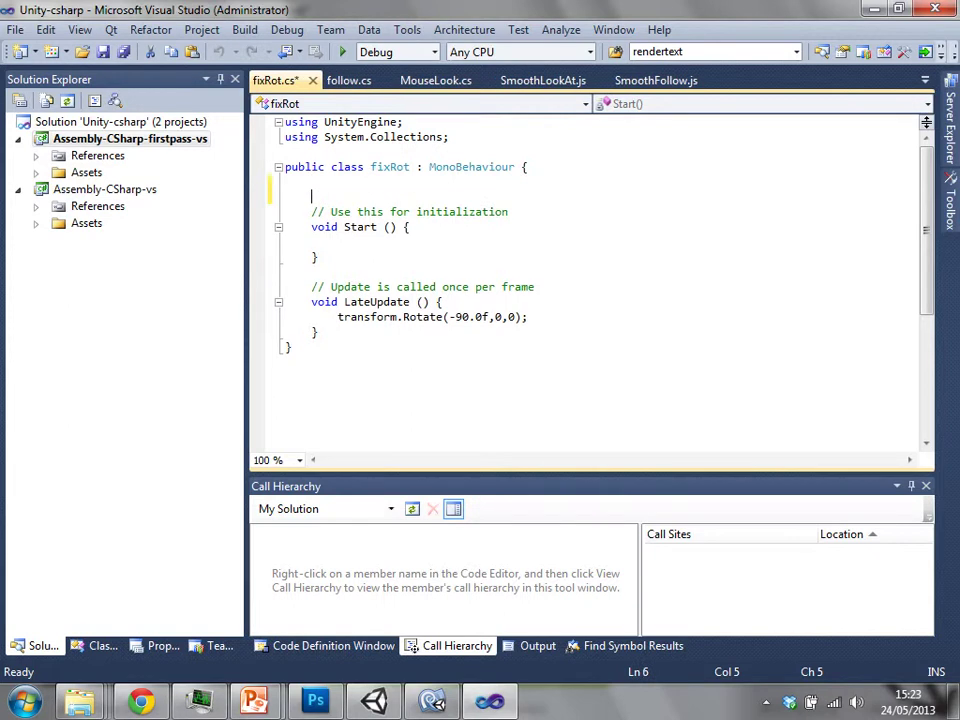
{"action": "key", "text": "Up"}
{"action": "type", "text": "pu"}
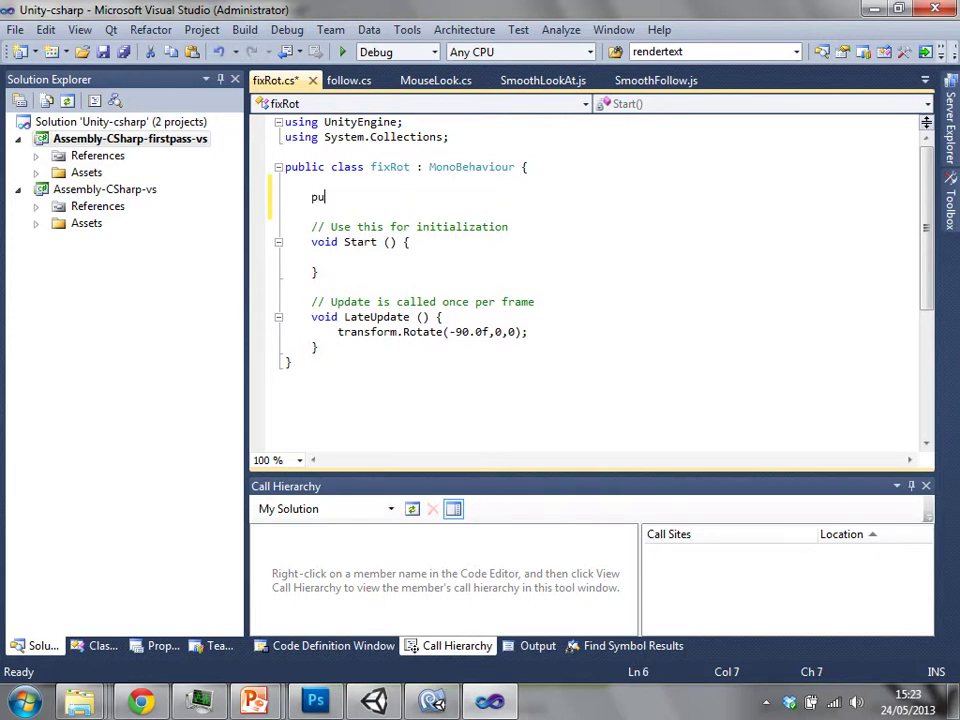
{"action": "type", "text": "blic V"}
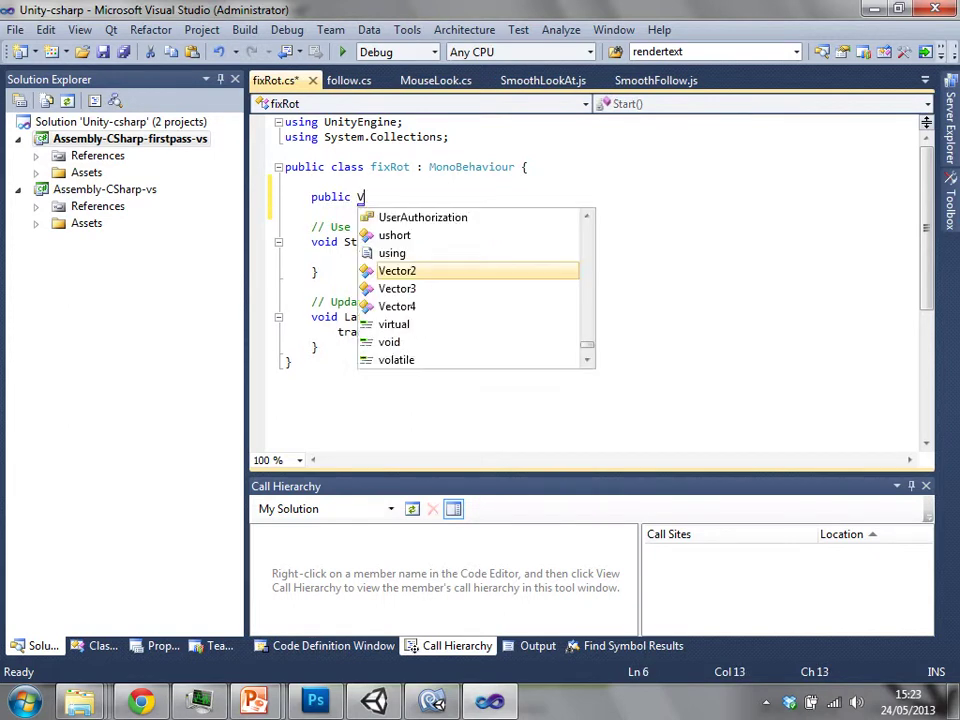
{"action": "type", "text": "ector3"}
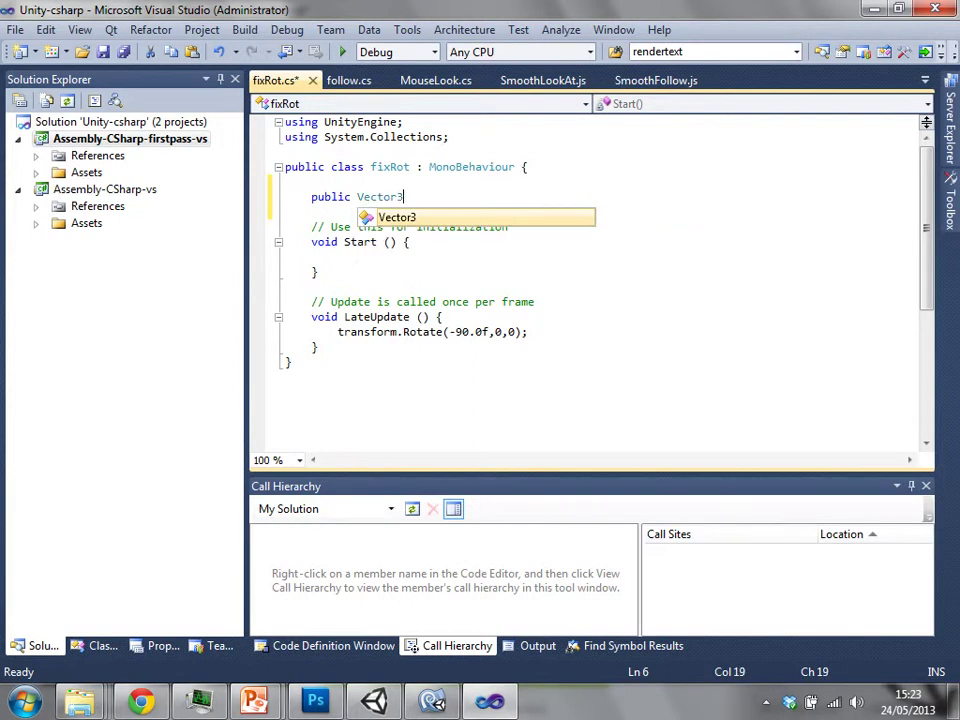
{"action": "left_click", "coordinate": [300, 212]}
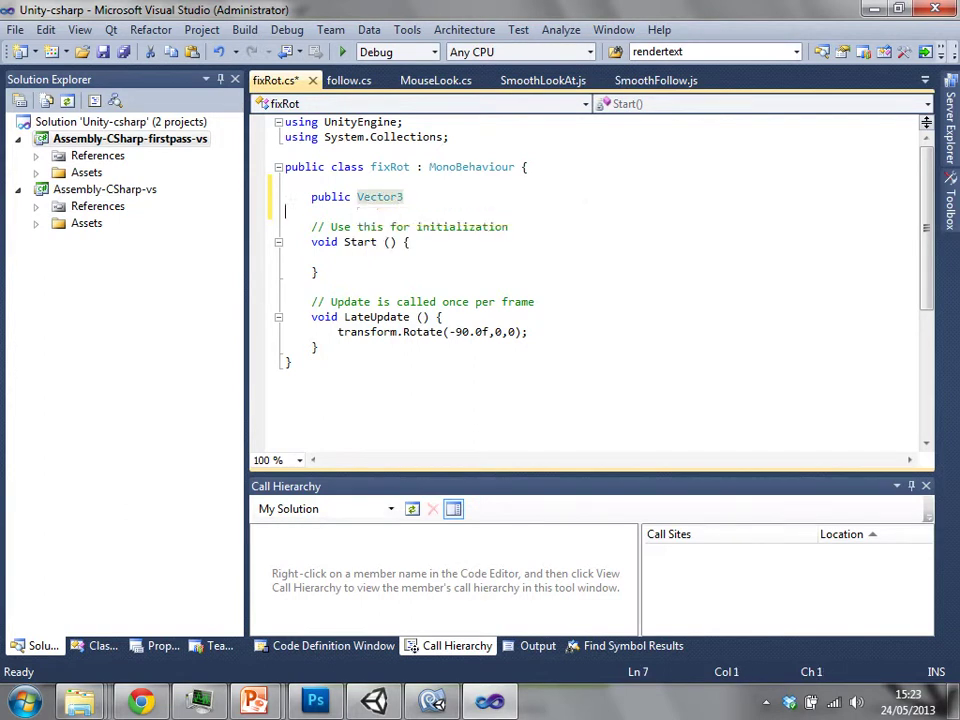
{"action": "left_click", "coordinate": [404, 197]}
{"action": "type", "text": "myRit"}
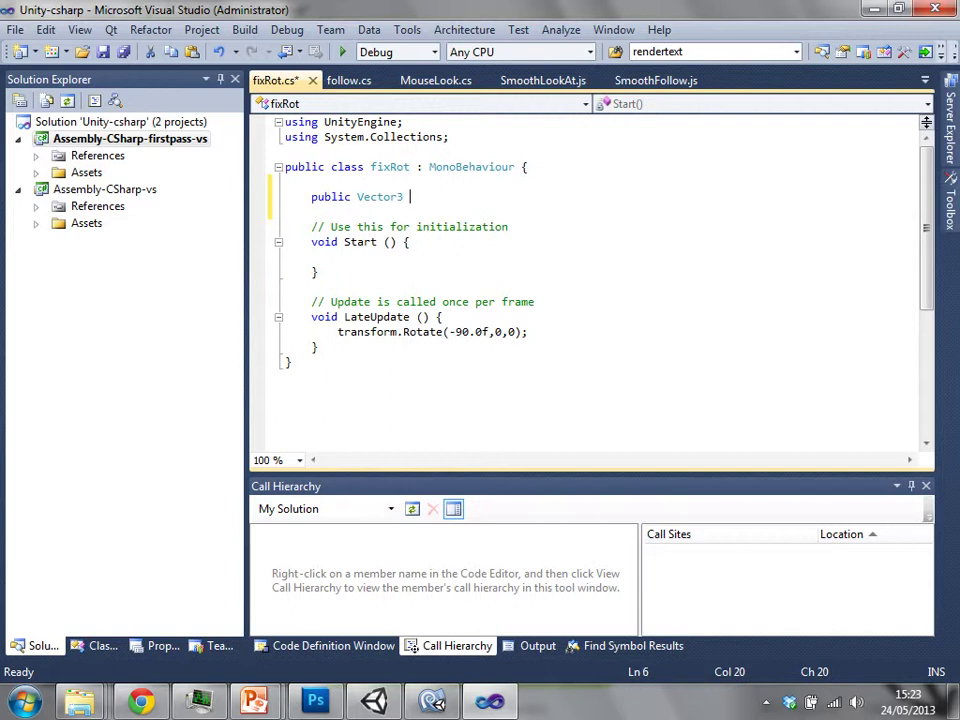
{"action": "key", "text": "BackSpace"}
{"action": "key", "text": "BackSpace"}
{"action": "type", "text": "ot;"}
- Replace -90.0f,0,0 in transform.Rotate with myRot and save the script
{"action": "key", "text": "Down"}
{"action": "key", "text": "Down"}
{"action": "key", "text": "Down"}
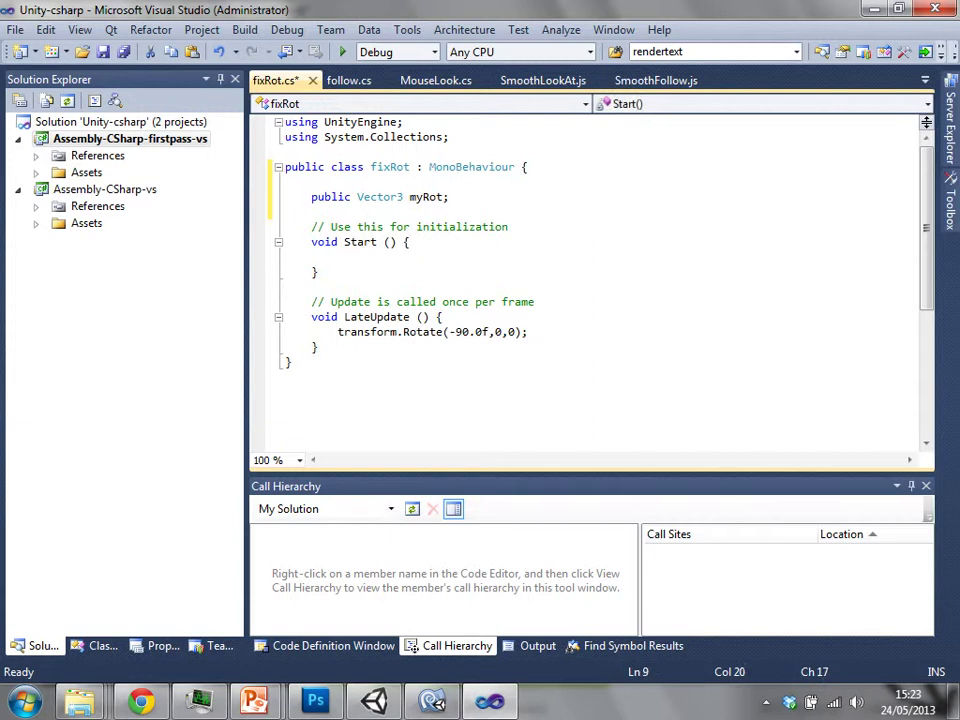
{"action": "key", "text": "Down"}
{"action": "left_click", "coordinate": [448, 302]}
{"action": "key", "text": "Down"}
{"action": "key", "text": "Down"}
{"action": "key", "text": "shift+Right"}
{"action": "key", "text": "shift+Right"}
{"action": "key", "text": "shift+Right"}
{"action": "key", "text": "shift+Right"}
{"action": "key", "text": "shift+Right"}
{"action": "key", "text": "shift+Right"}
{"action": "key", "text": "shift+Right"}
{"action": "key", "text": "shift+Right"}
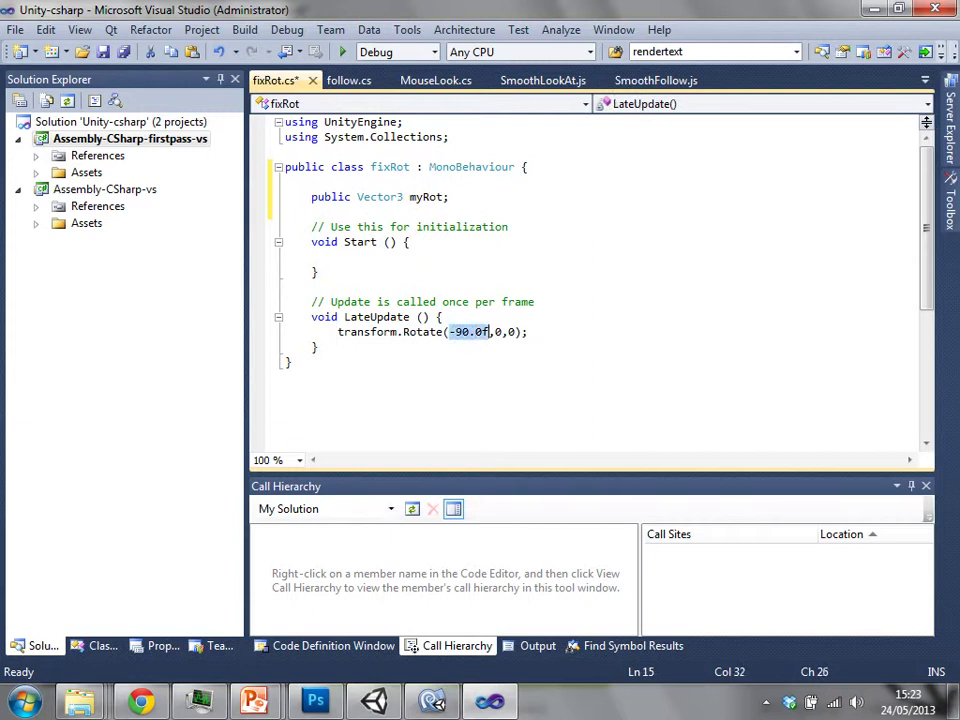
{"action": "key", "text": "shift+Right"}
{"action": "key", "text": "shift+Right"}
{"action": "type", "text": "myRot"}
{"action": "key", "text": "ctrl+s"}
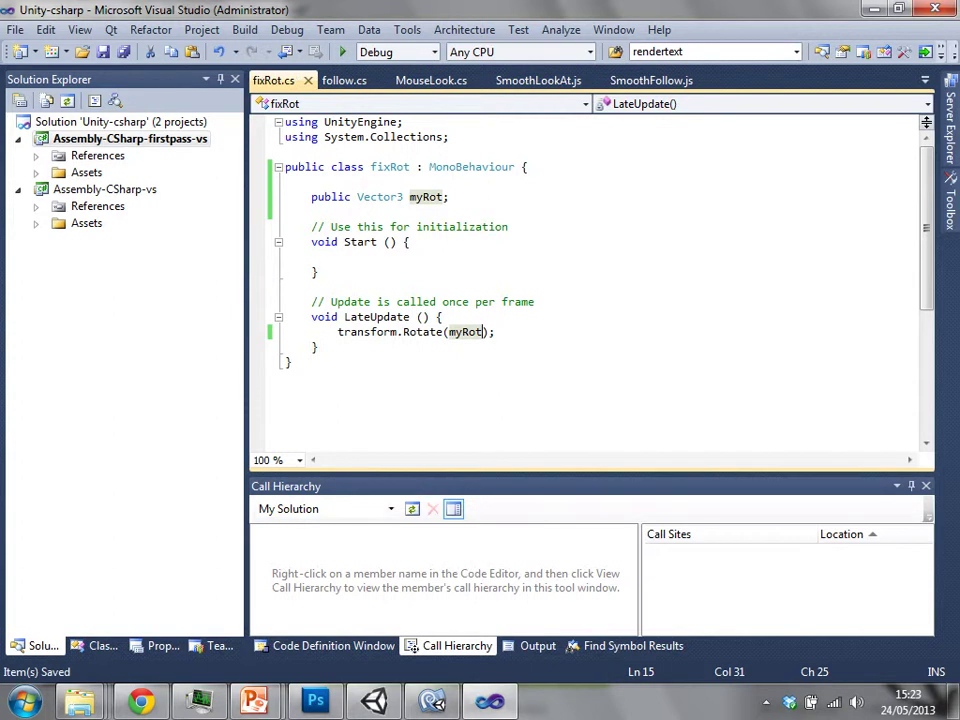
- Highlight the myRot declaration and the Rotate(myRot) call, then return to Unity
{"action": "left_click_drag", "start_coordinate": [311, 197], "coordinate": [450, 197]}
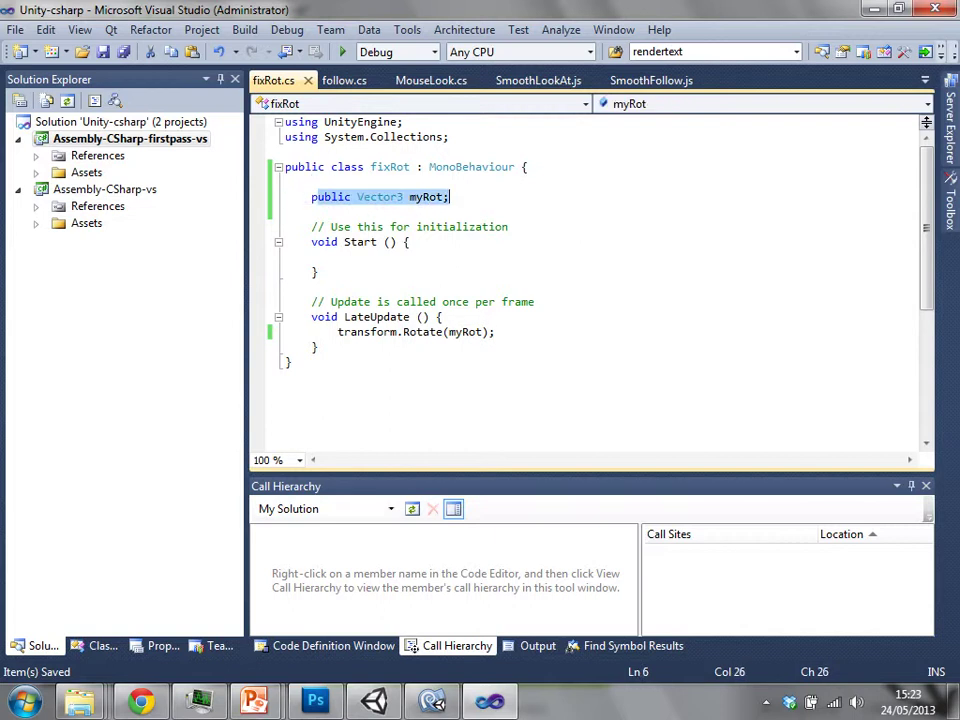
{"action": "left_click_drag", "start_coordinate": [357, 332], "coordinate": [478, 332]}
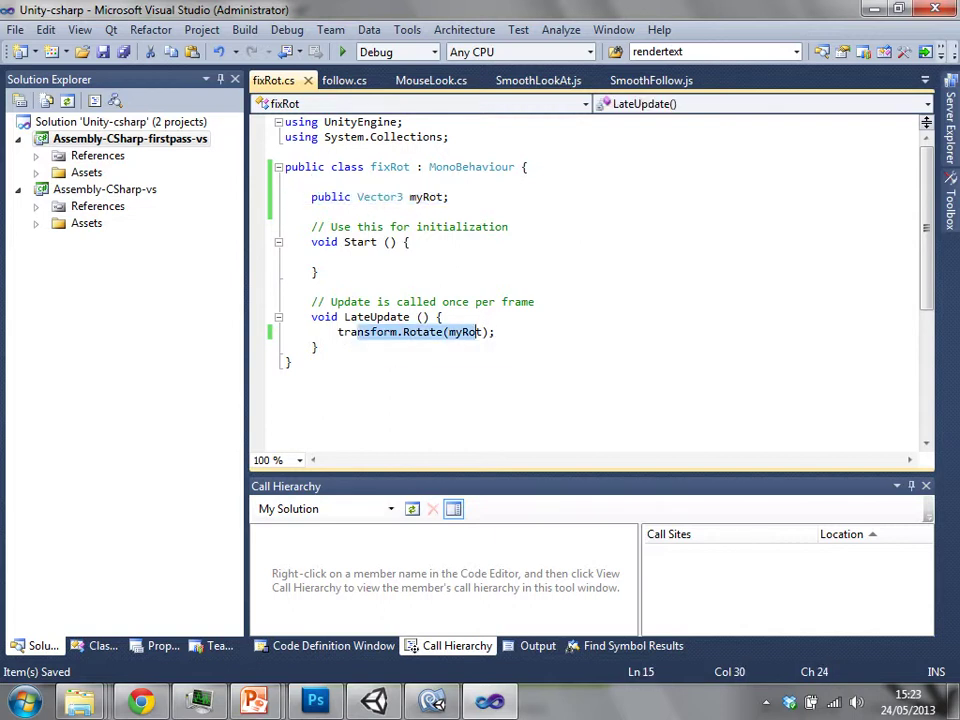
{"action": "left_click", "coordinate": [495, 332]}
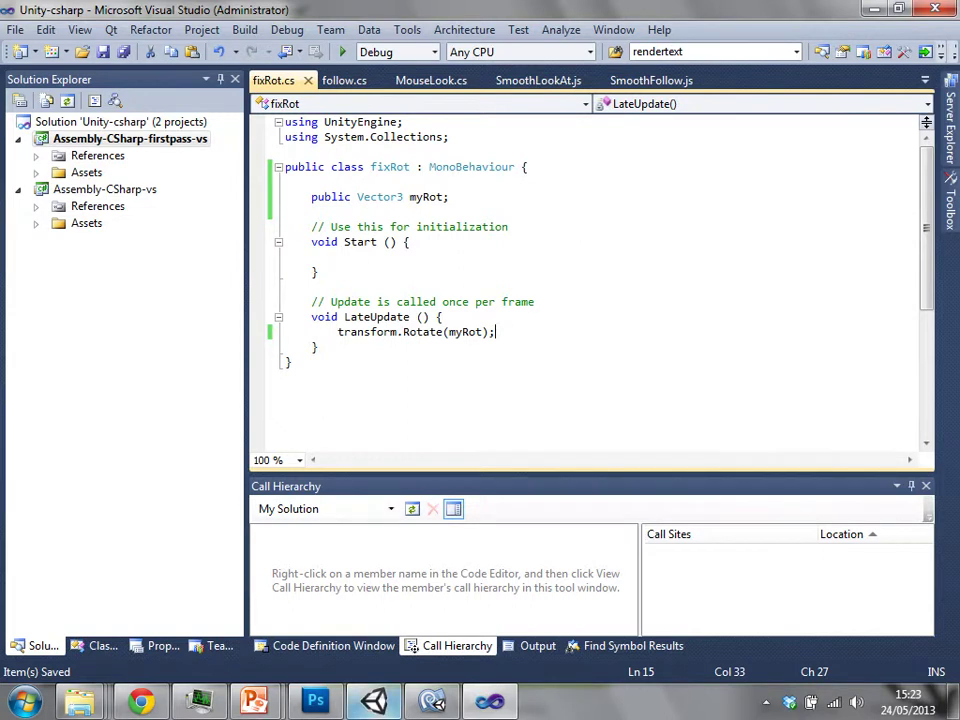
{"action": "key", "text": "alt+Tab"}
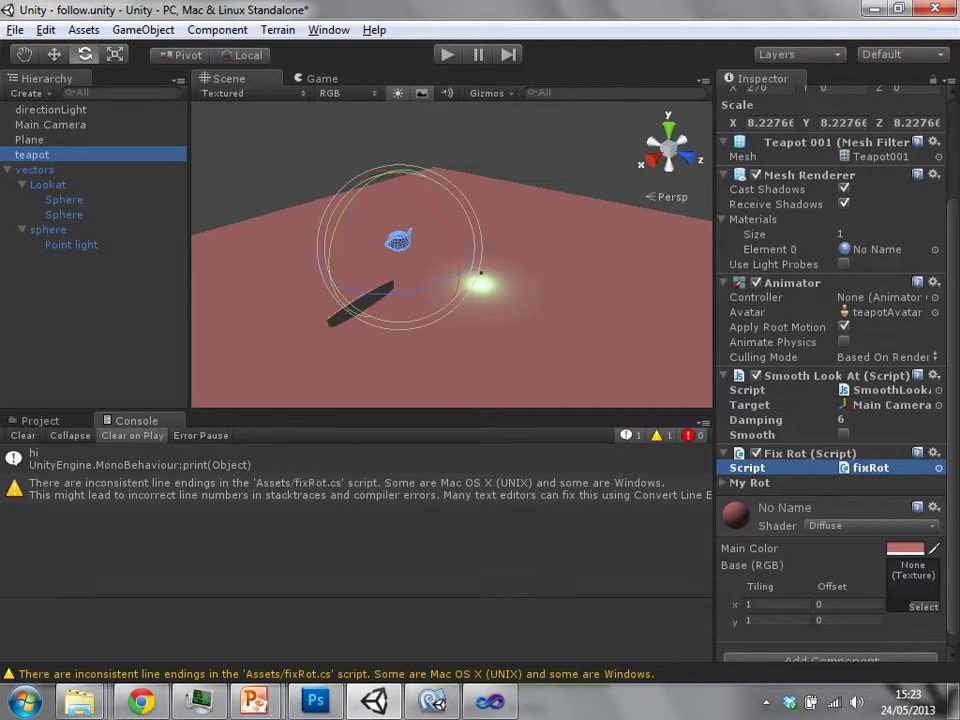
- Expand My Rot in the Inspector, then rename the declaration to myrot and save
{"action": "left_click", "coordinate": [725, 482]}
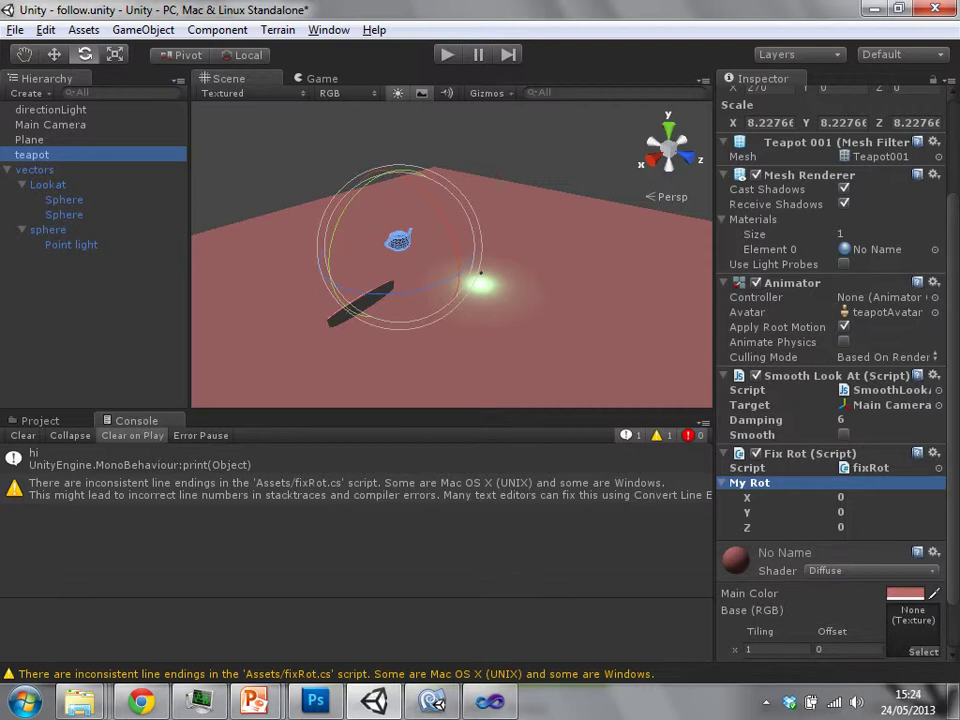
{"action": "key", "text": "alt+Tab"}
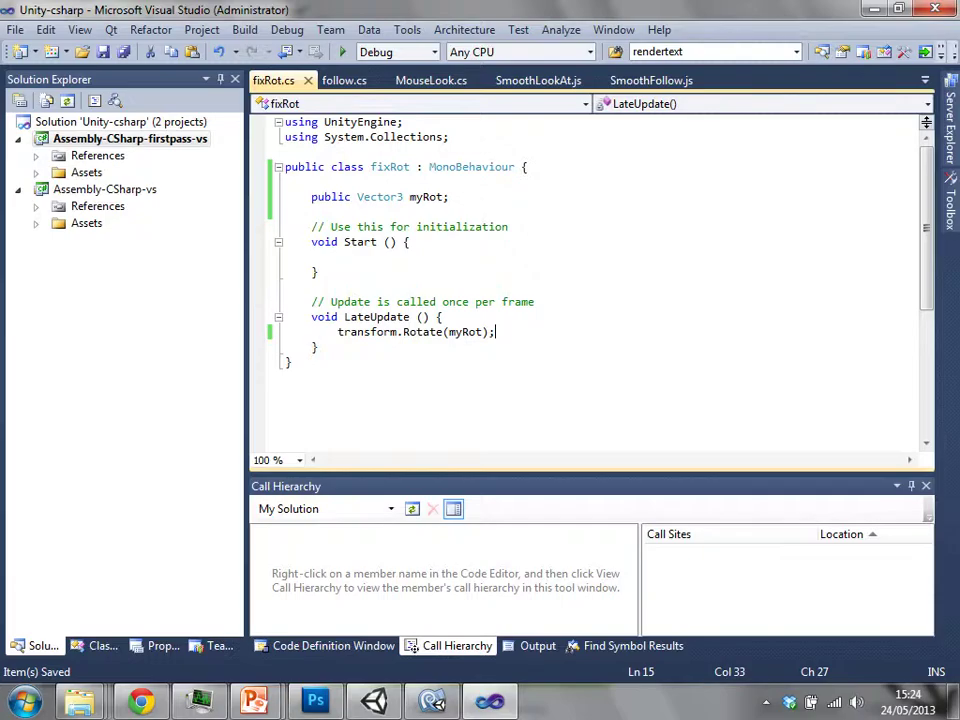
{"action": "left_click", "coordinate": [425, 197]}
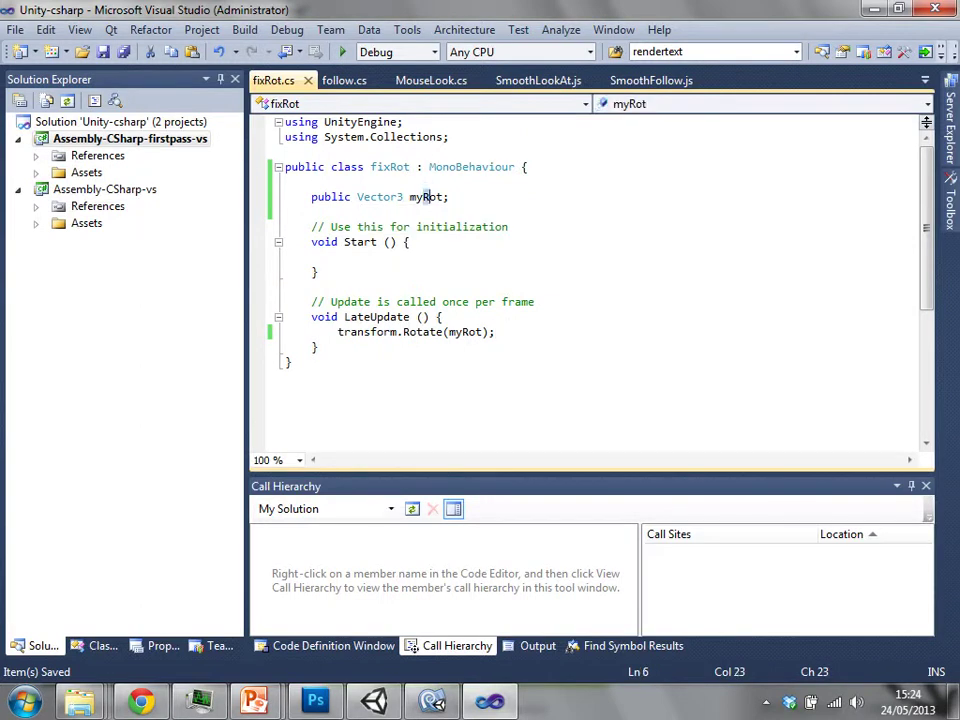
{"action": "key", "text": "BackSpace"}
{"action": "type", "text": "r"}
{"action": "key", "text": "ctrl+s"}
{"action": "key", "text": "alt+Tab"}
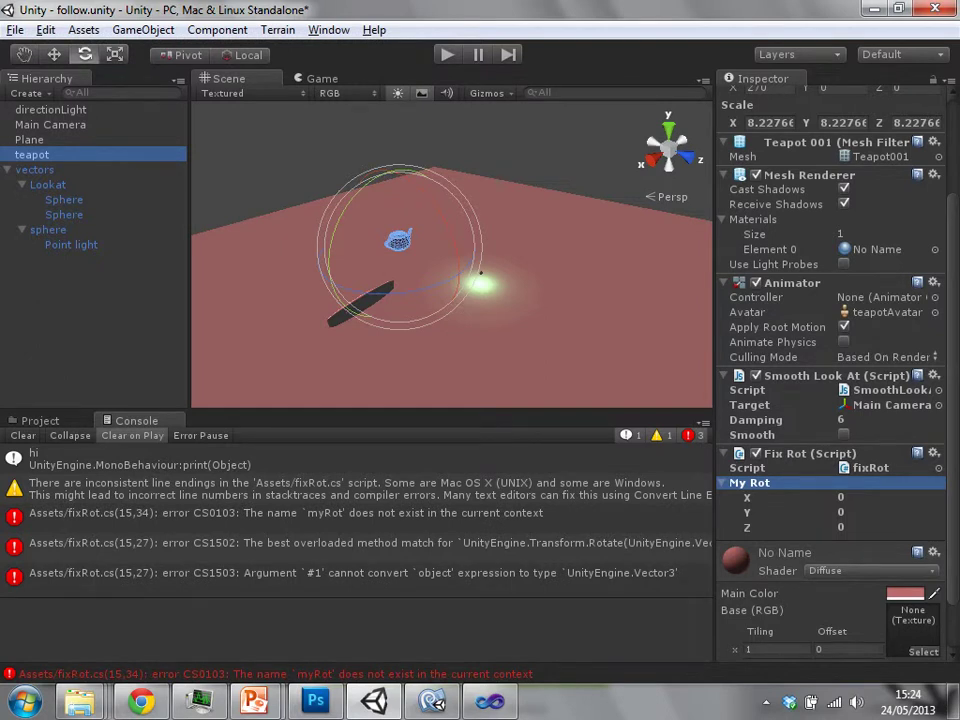
- Rename myRot to myrot inside the Rotate call, save, and let Unity recompile
{"action": "key", "text": "alt+Tab"}
{"action": "left_click", "coordinate": [466, 333]}
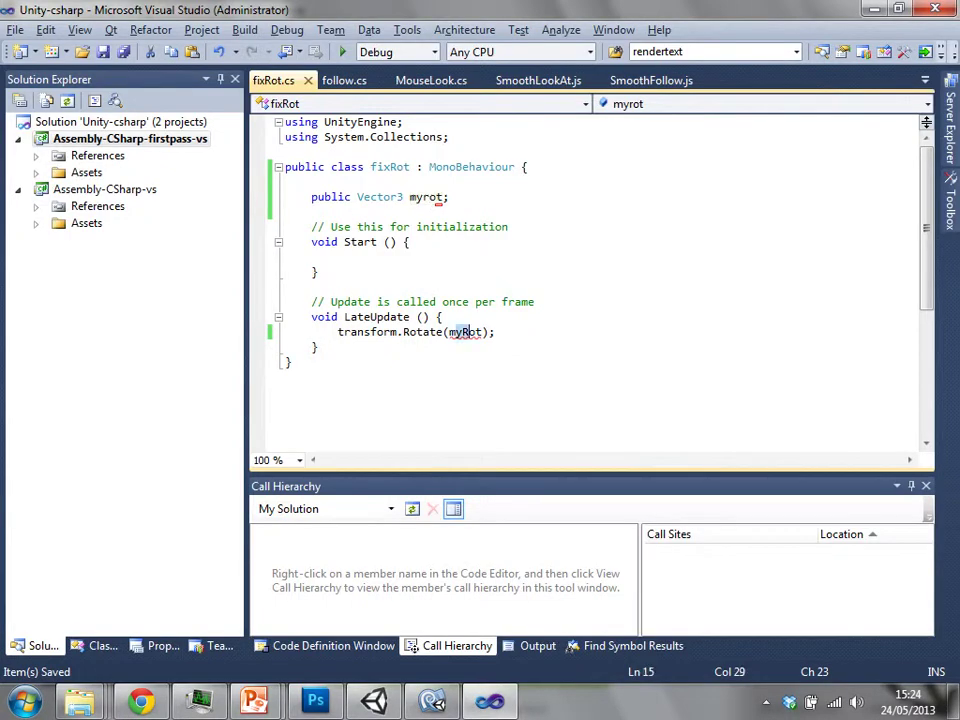
{"action": "key", "text": "BackSpace"}
{"action": "type", "text": "r"}
{"action": "key", "text": "ctrl+s"}
{"action": "key", "text": "alt+Tab"}
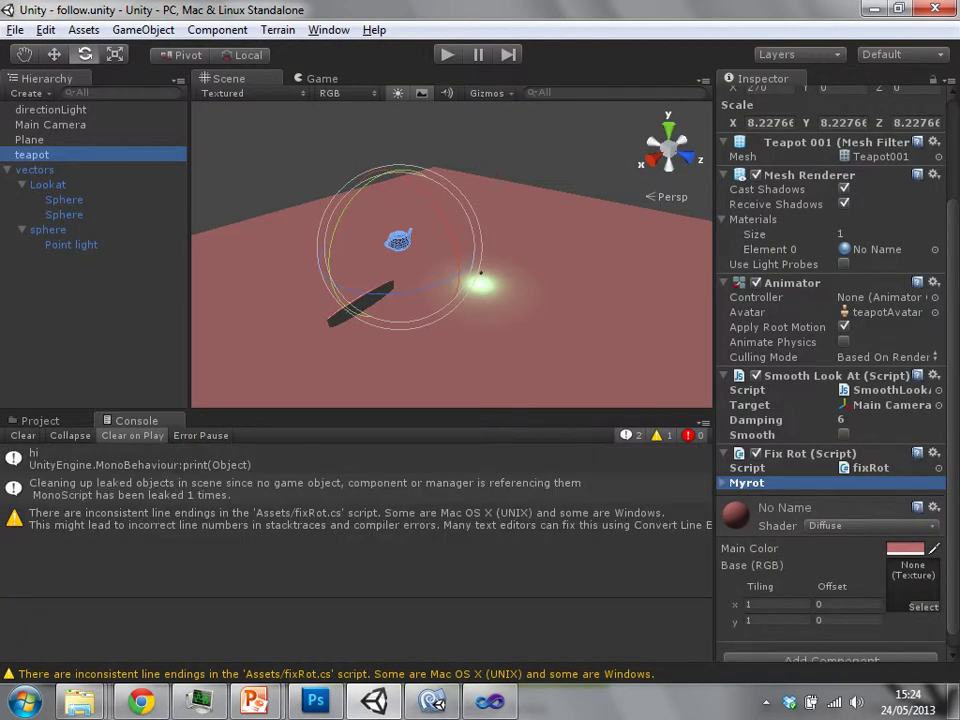
- Restore both myrot occurrences to myRot, save, and return to Unity
{"action": "key", "text": "alt+Tab"}
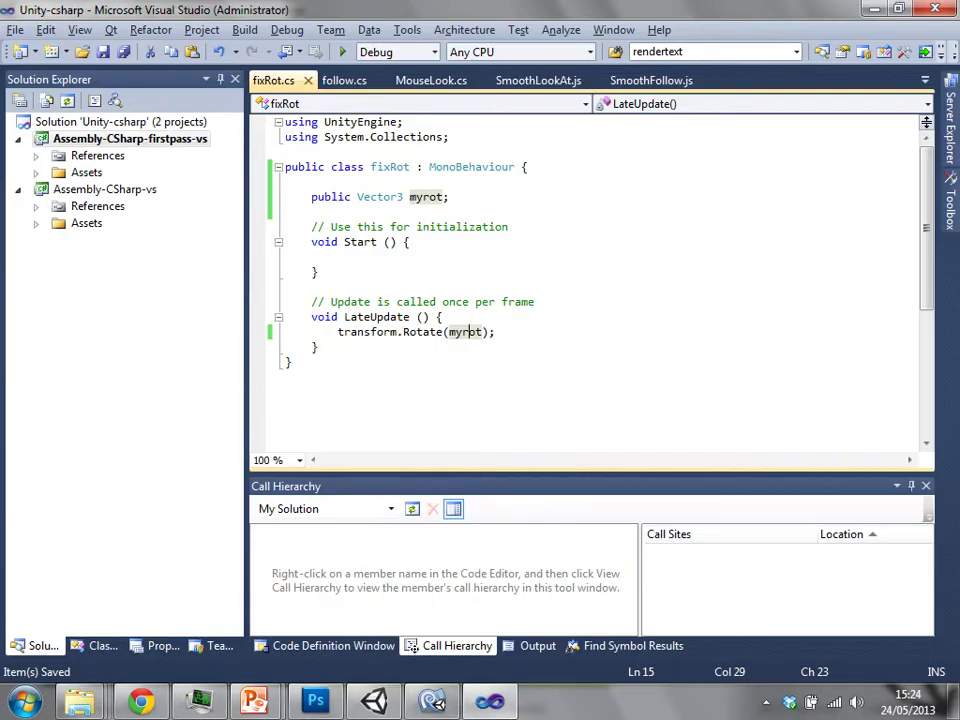
{"action": "key", "text": "BackSpace"}
{"action": "type", "text": "R"}
{"action": "left_click", "coordinate": [425, 197]}
{"action": "key", "text": "BackSpace"}
{"action": "type", "text": "R"}
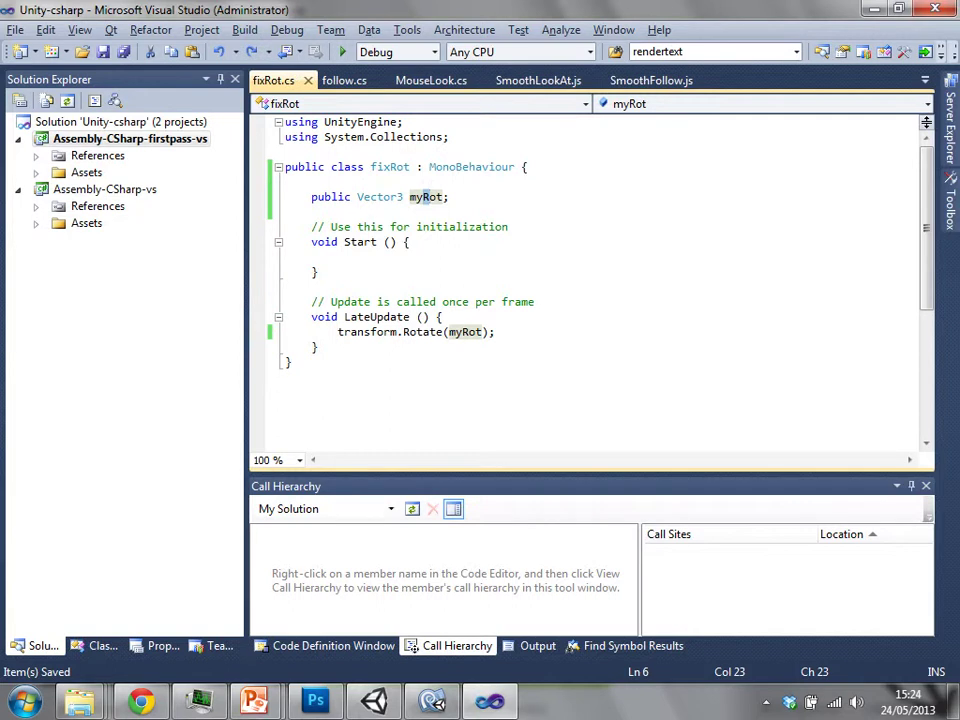
{"action": "left_click", "coordinate": [495, 332]}
{"action": "key", "text": "ctrl+s"}
{"action": "key", "text": "alt+Tab"}
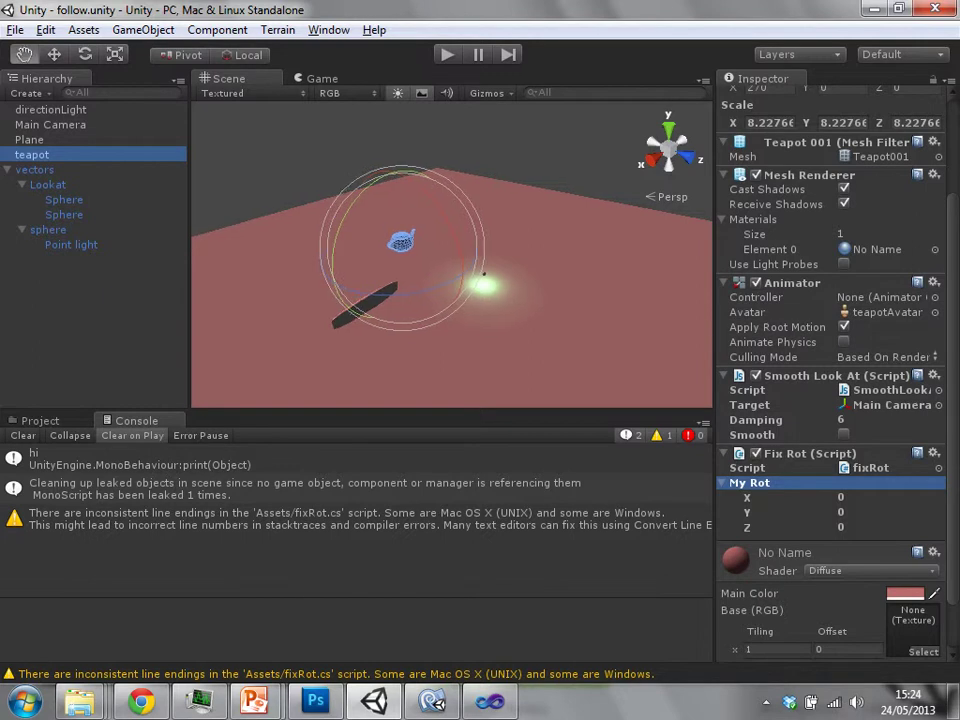
{"action": "key", "text": "ctrl+p"}
{"action": "key", "text": "ctrl+p"}
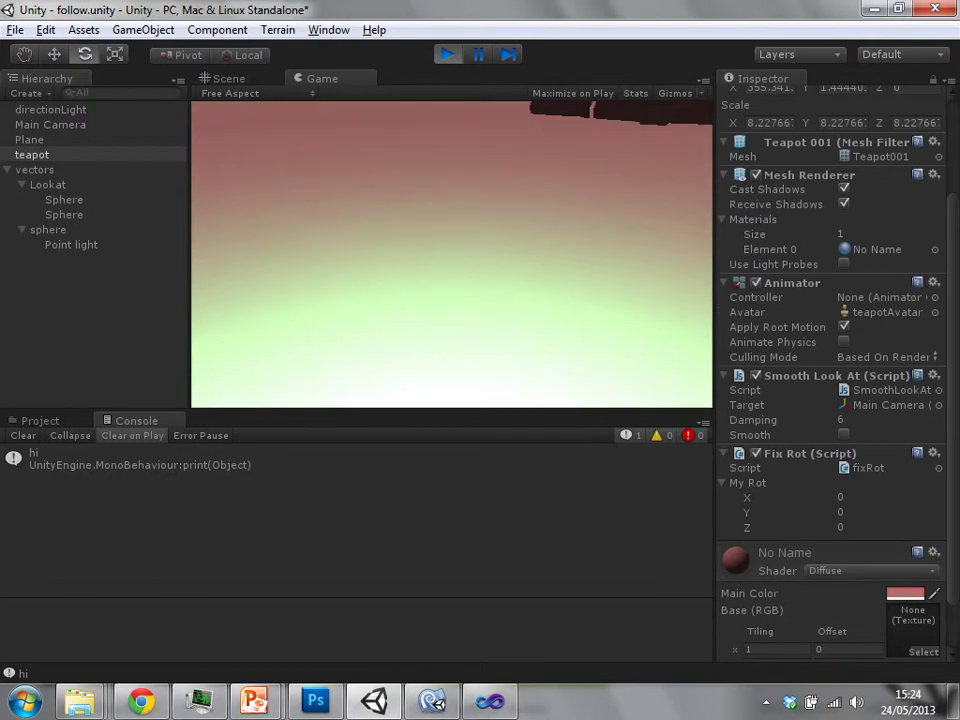
{"action": "left_click_drag", "start_coordinate": [746, 497], "coordinate": [782, 497]}
{"action": "left_click", "coordinate": [840, 512]}
{"action": "type", "text": "67"}
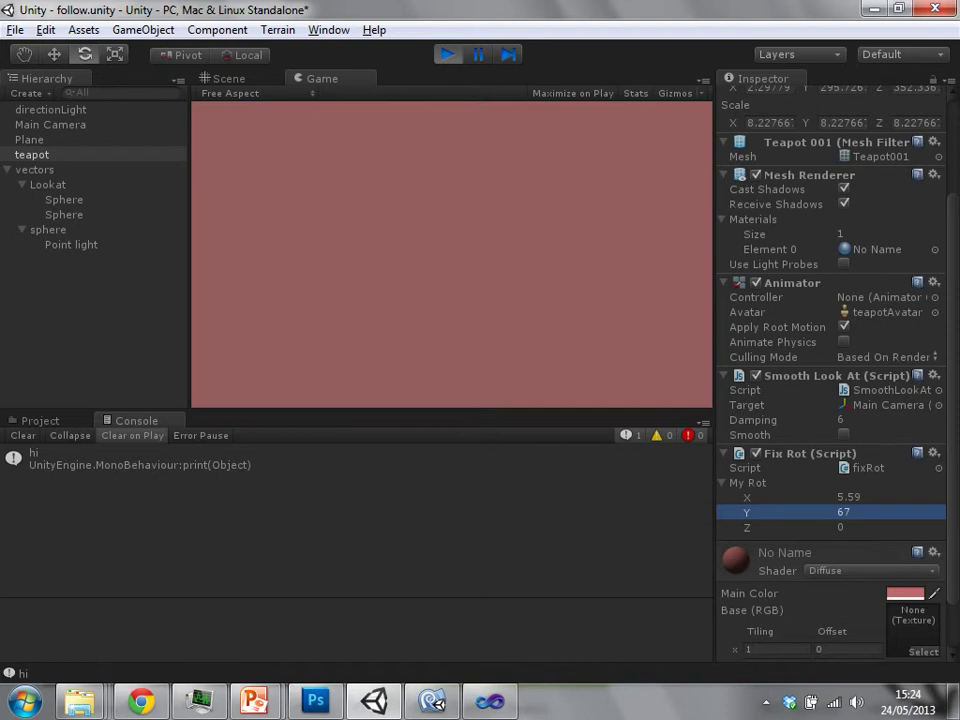
{"action": "left_click_drag", "start_coordinate": [746, 512], "coordinate": [759, 512]}
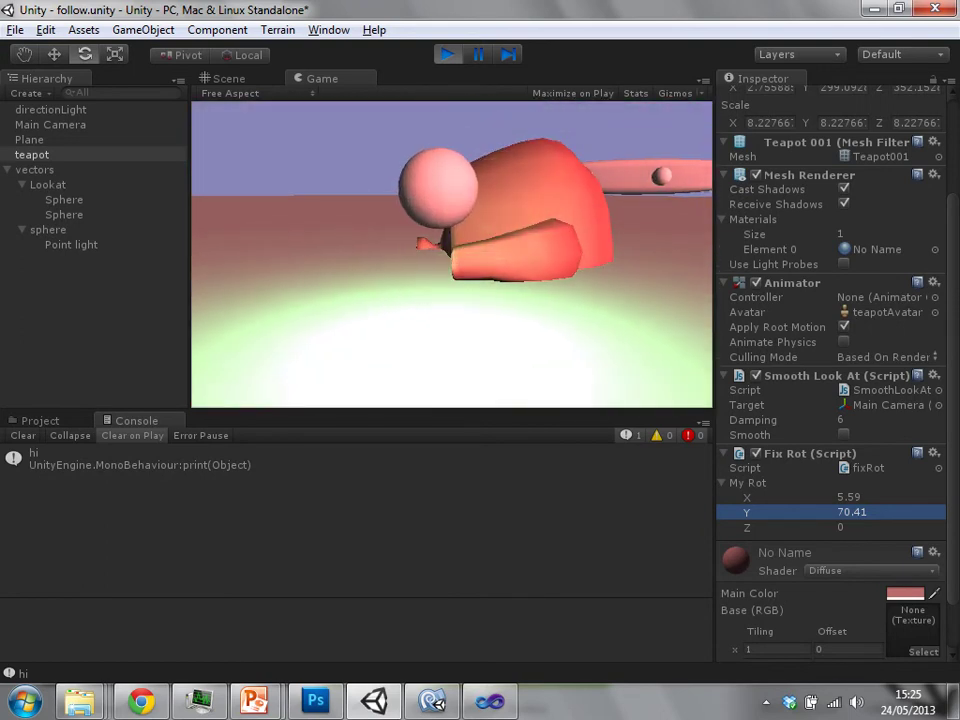
{"action": "key", "text": "ctrl+p"}
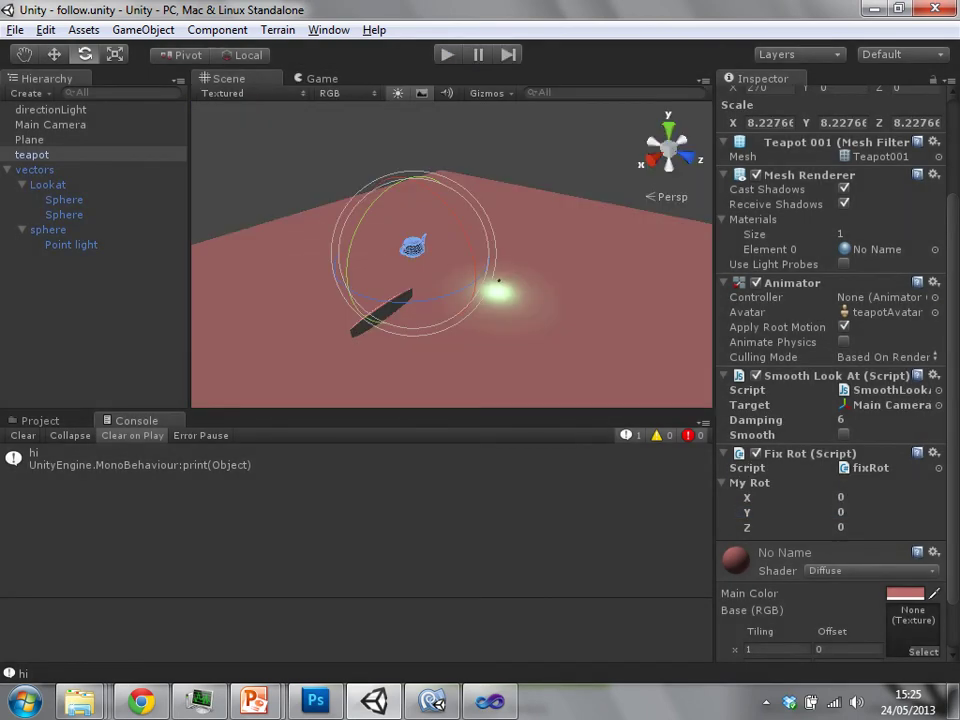